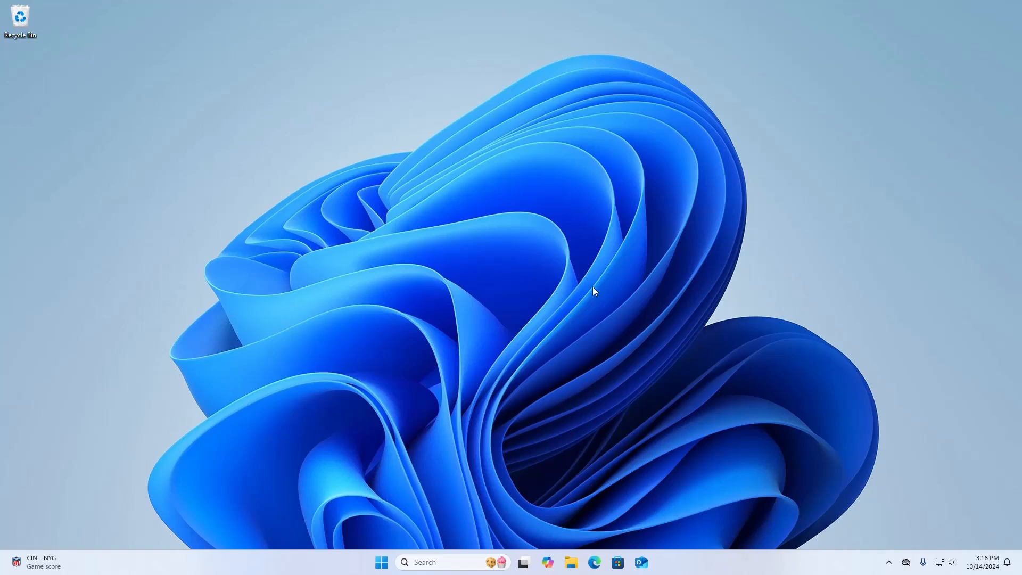
# Find Microsoft Edge by searching Windows for "edge" and open it
pyautogui.click(438, 559)
pyautogui.write('ed')
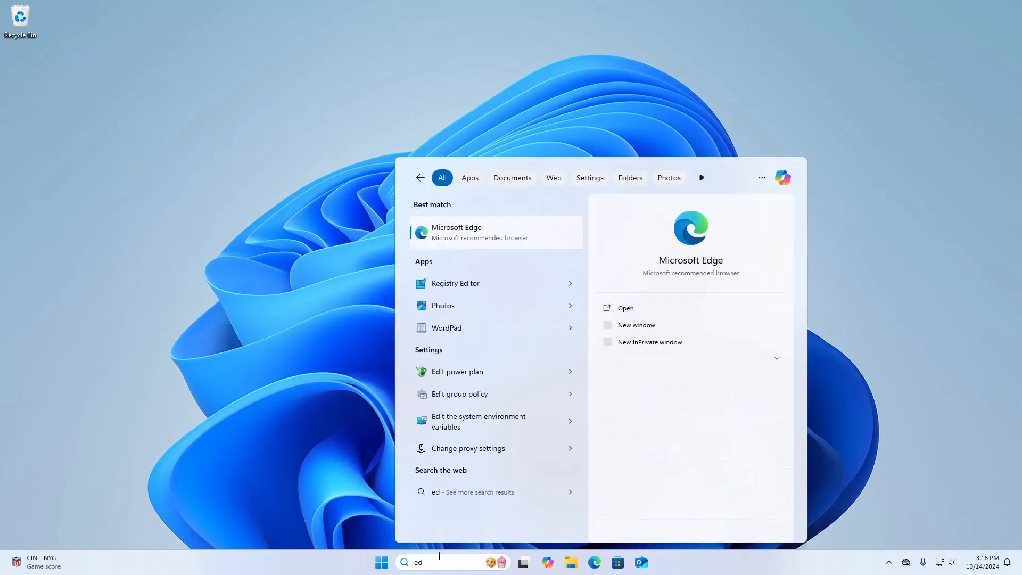
pyautogui.write('ge')
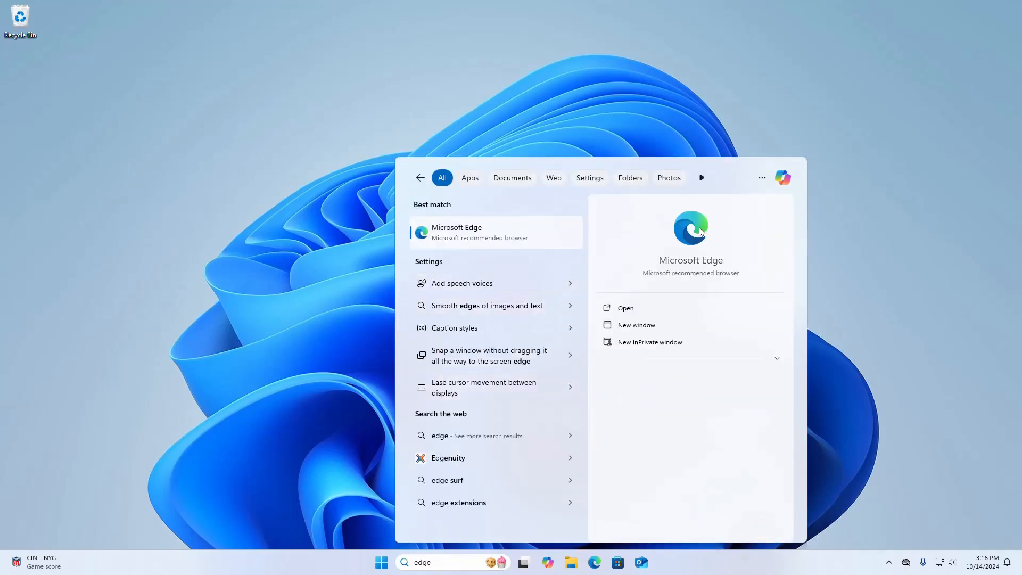
pyautogui.click(701, 232)
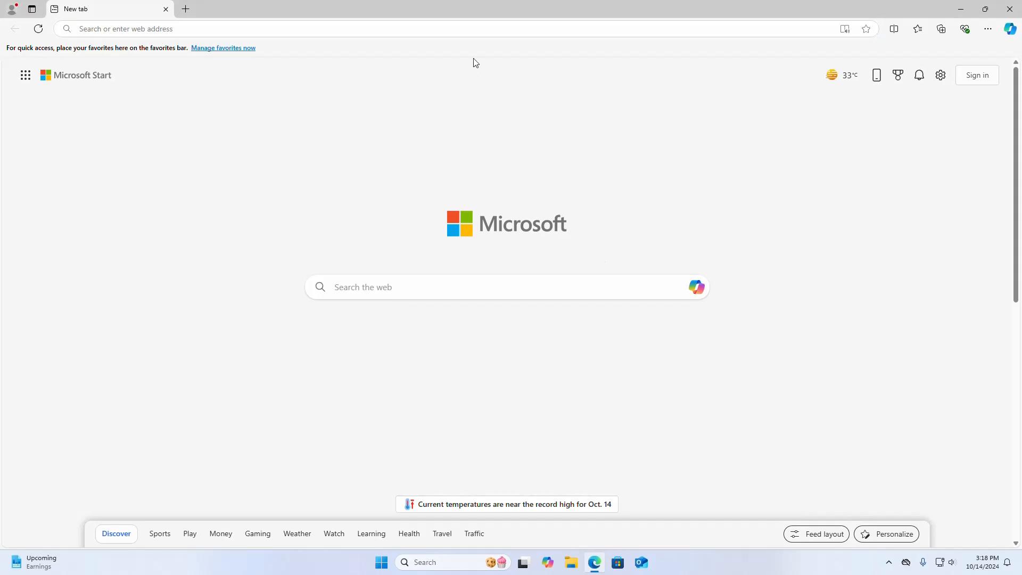
pyautogui.click(471, 34)
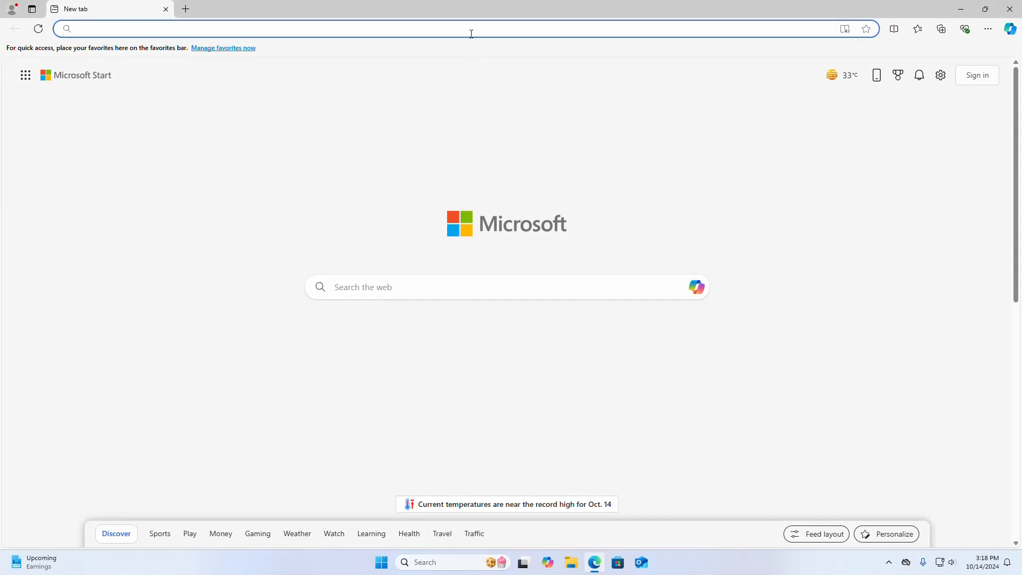
pyautogui.write('www.')
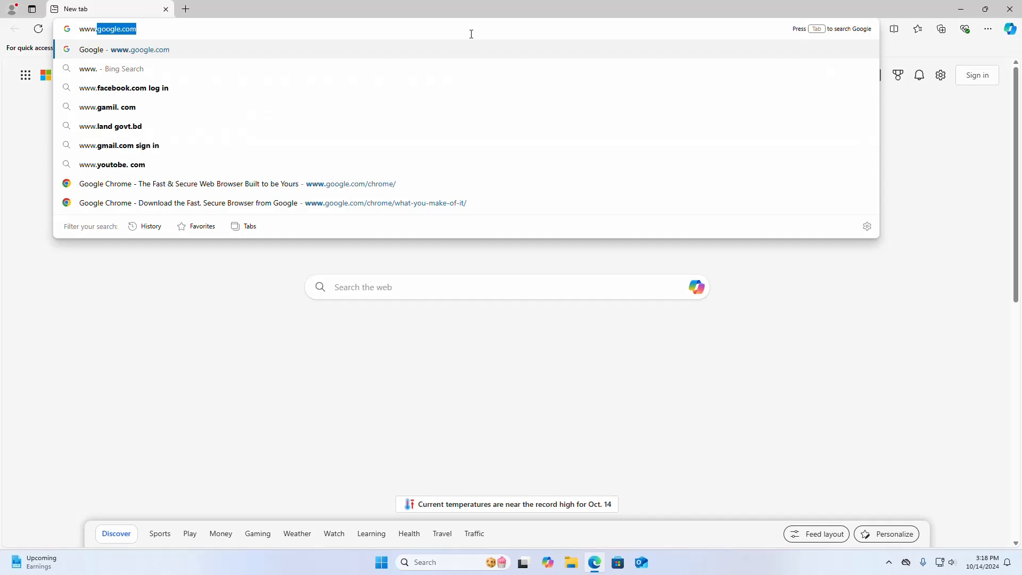
pyautogui.write('google')
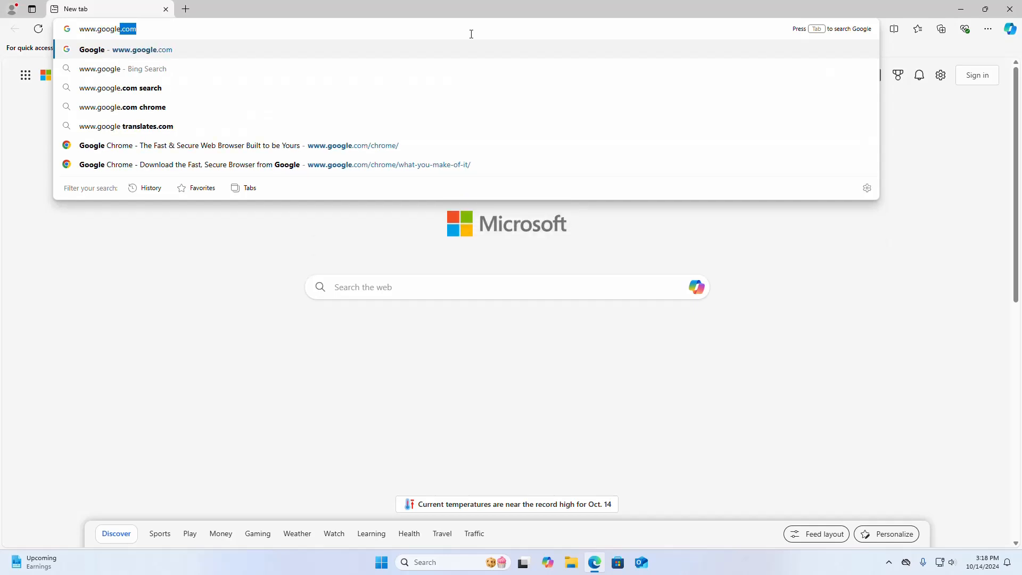
pyautogui.write('.com/')
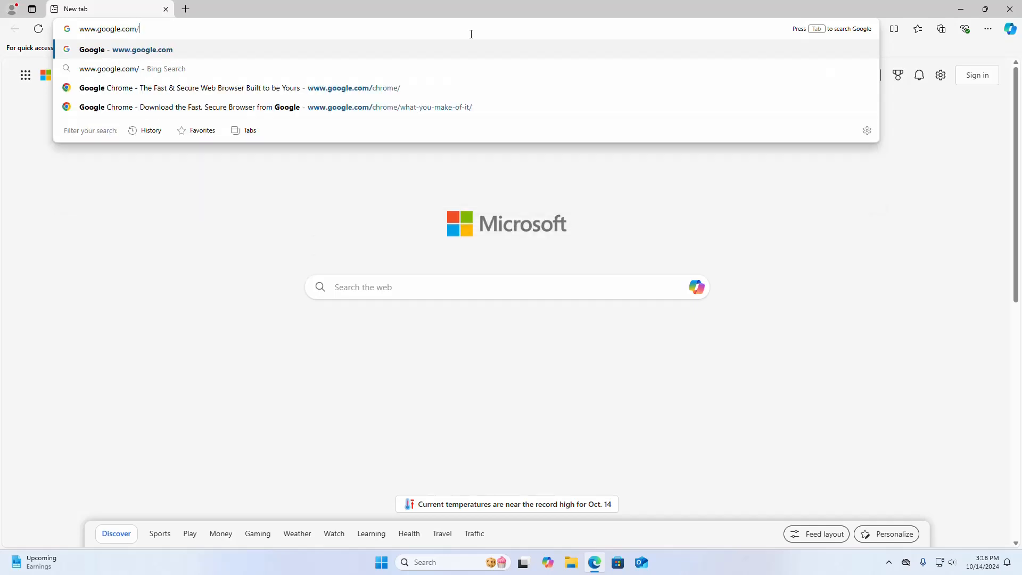
pyautogui.write('chrome')
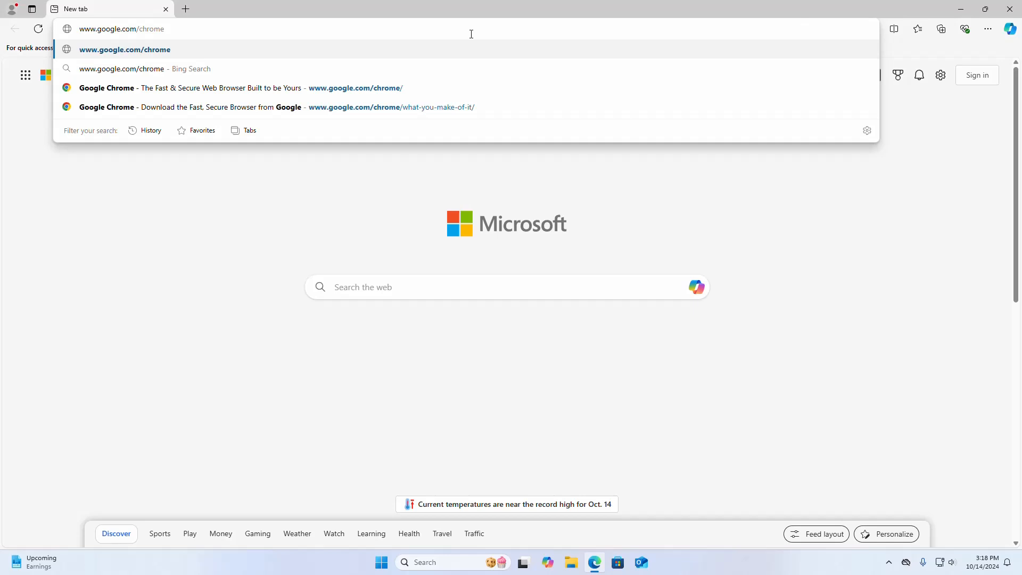
pyautogui.press('Return')
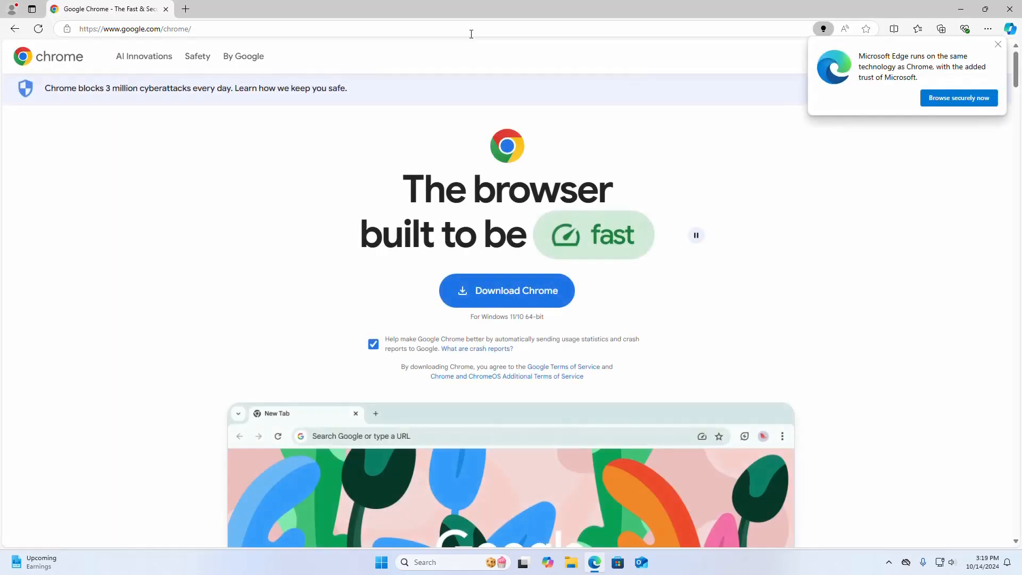
pyautogui.click(999, 43)
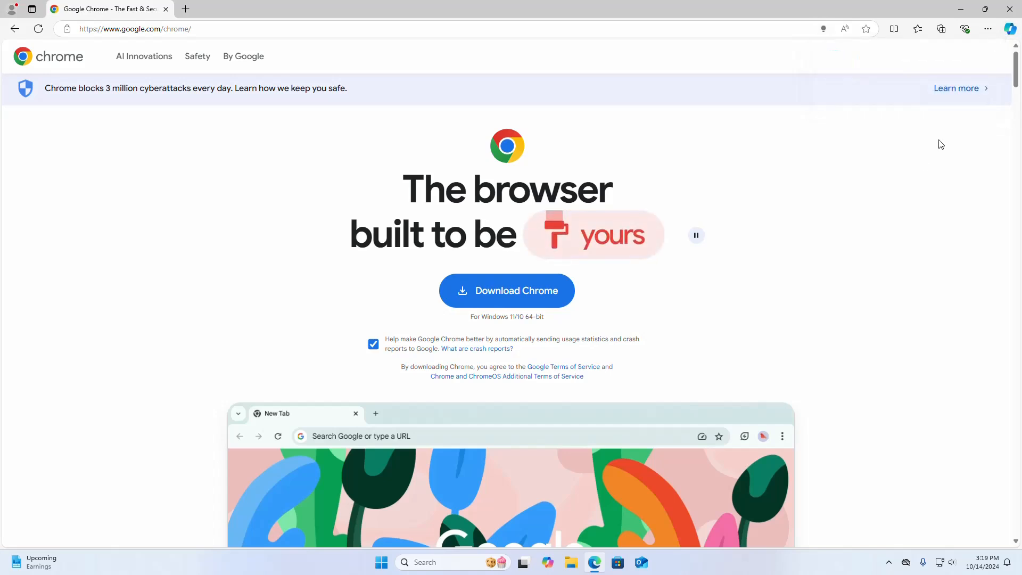
# Download the Chrome installer for Windows 11/10 64-bit from the Chrome page
pyautogui.scroll(-3, 297, 187)
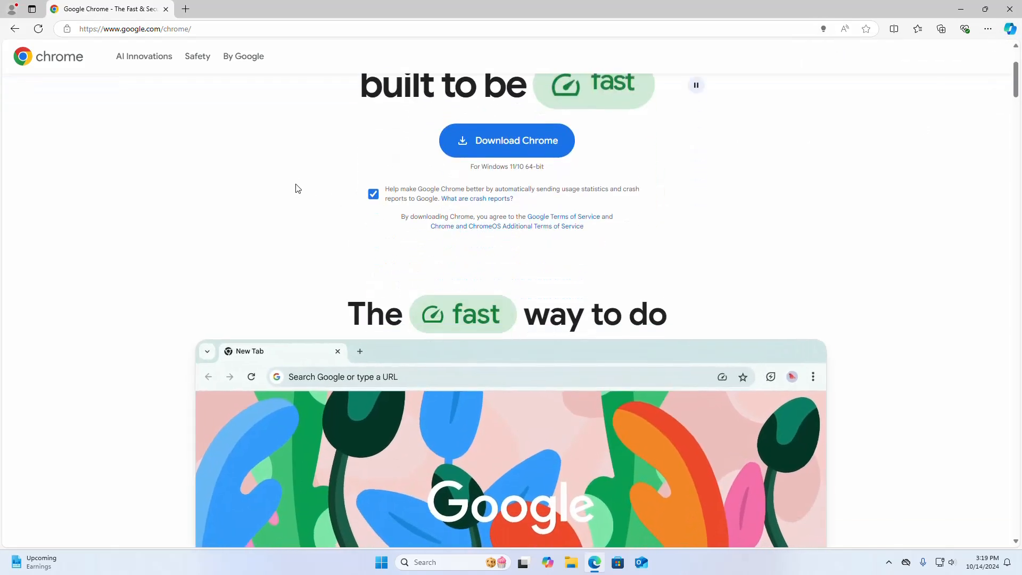
pyautogui.scroll(1, 612, 159)
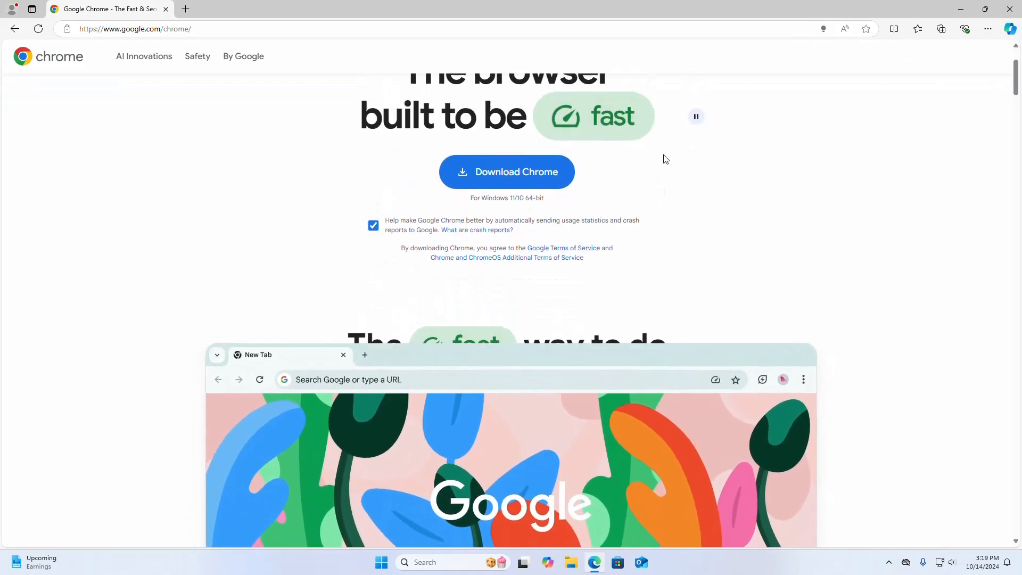
pyautogui.click(504, 191)
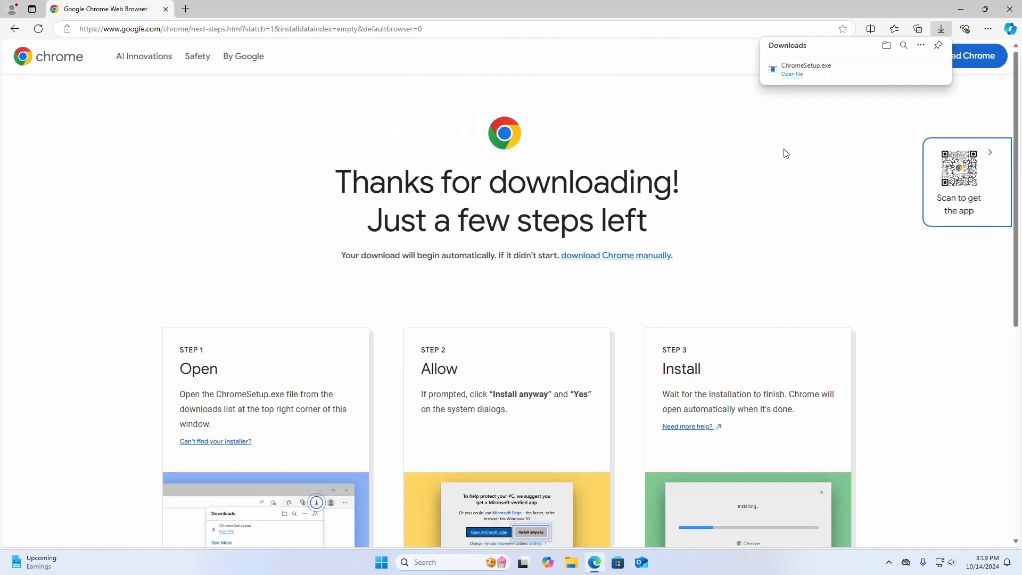
# Open the Downloads folder in a maximized window and run the ChromeSetup installer
pyautogui.click(886, 45)
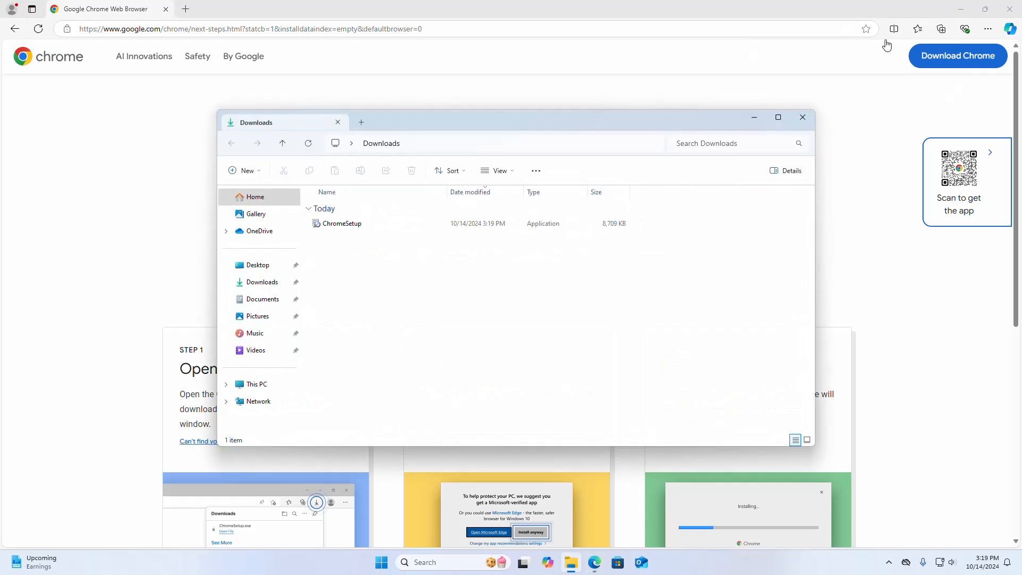
pyautogui.click(781, 120)
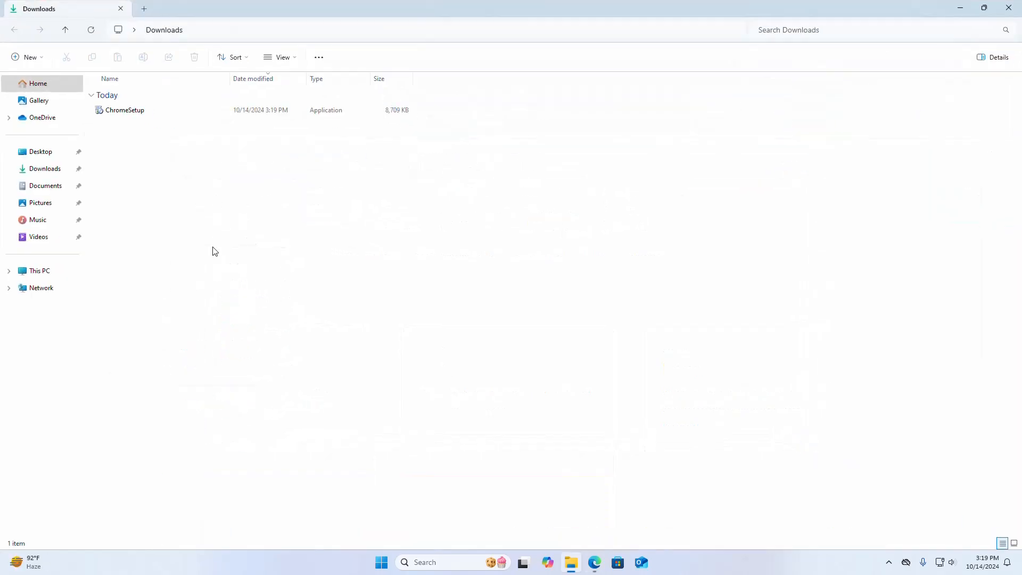
pyautogui.click(149, 113)
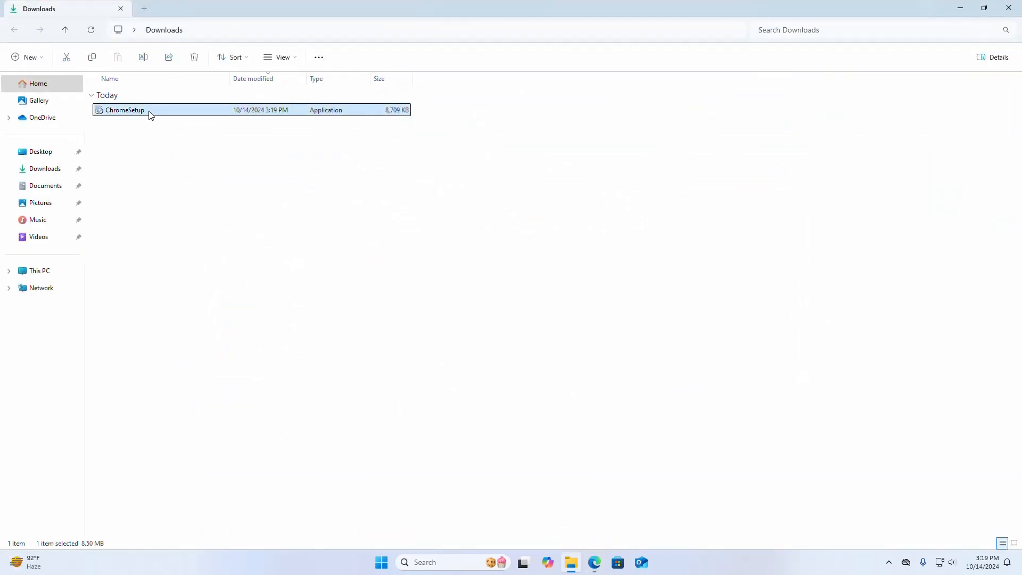
pyautogui.rightClick(149, 114)
pyautogui.click(182, 148)
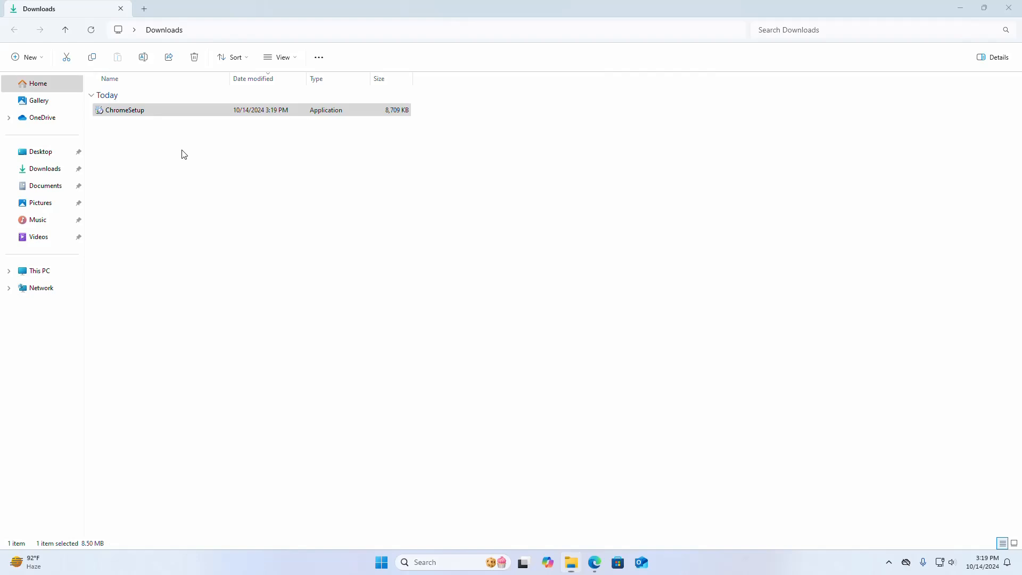
# Minimize the Downloads folder and browser windows and move the Chrome installer window slightly up
pyautogui.click(961, 7)
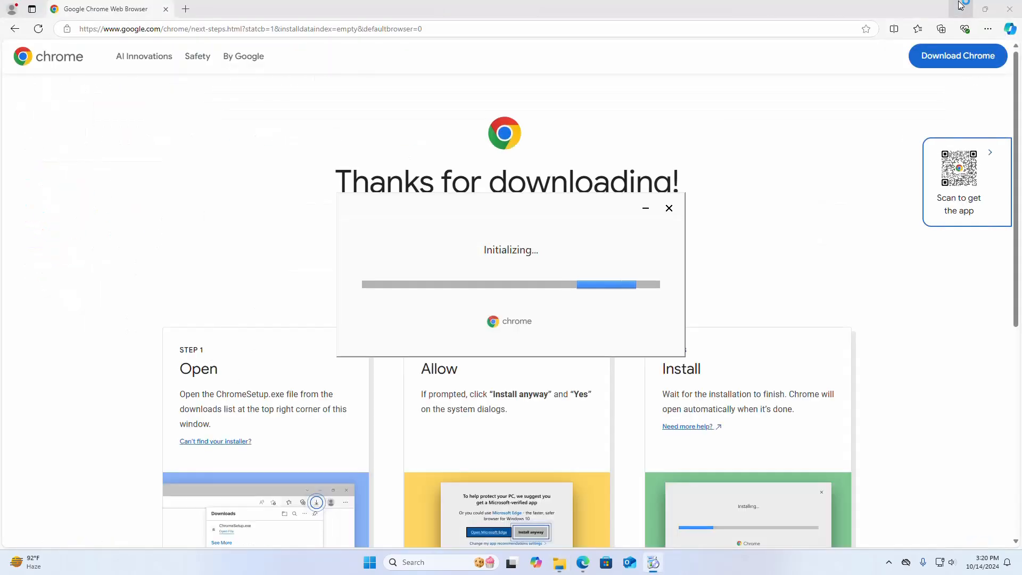
pyautogui.click(961, 7)
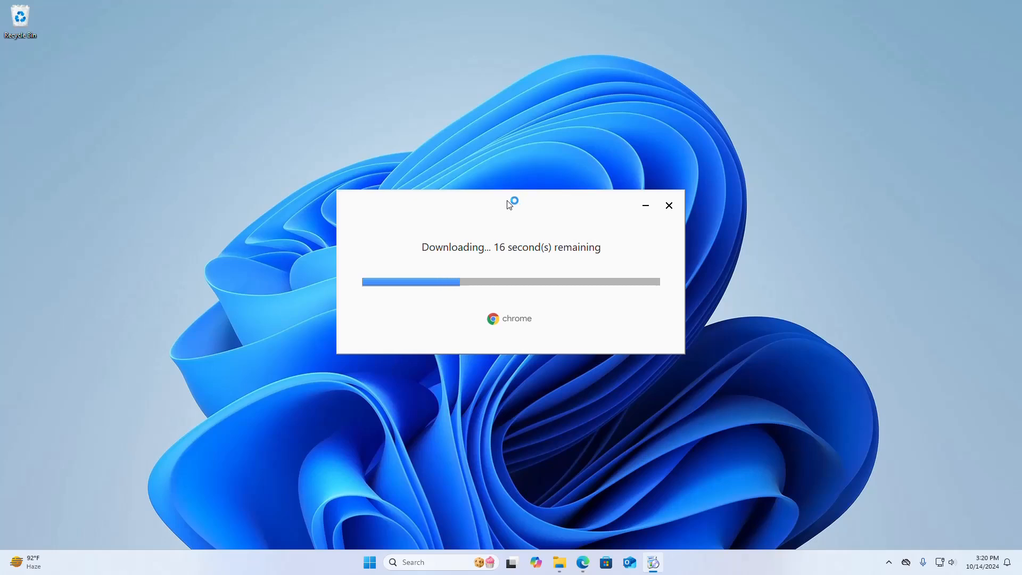
pyautogui.moveTo(509, 205); pyautogui.dragTo(505, 178)
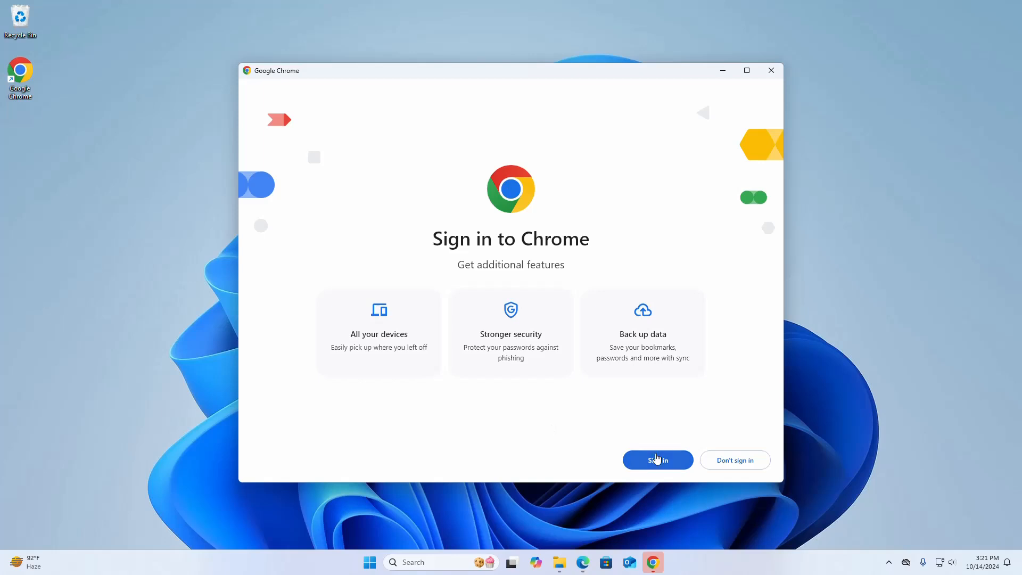
# Continue Chrome's first-run setup without signing in and set Chrome as the default browser
pyautogui.click(726, 461)
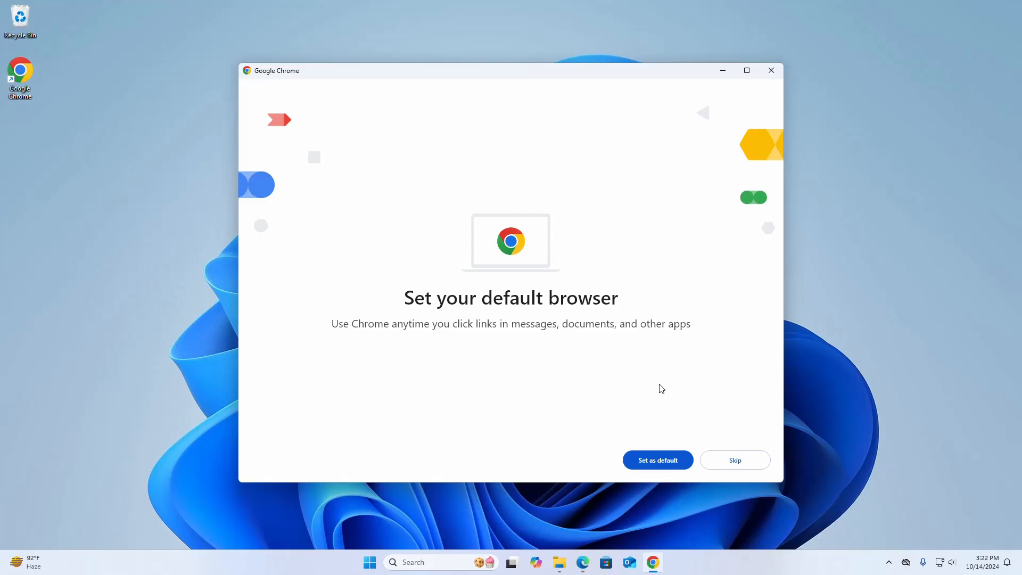
pyautogui.click(649, 461)
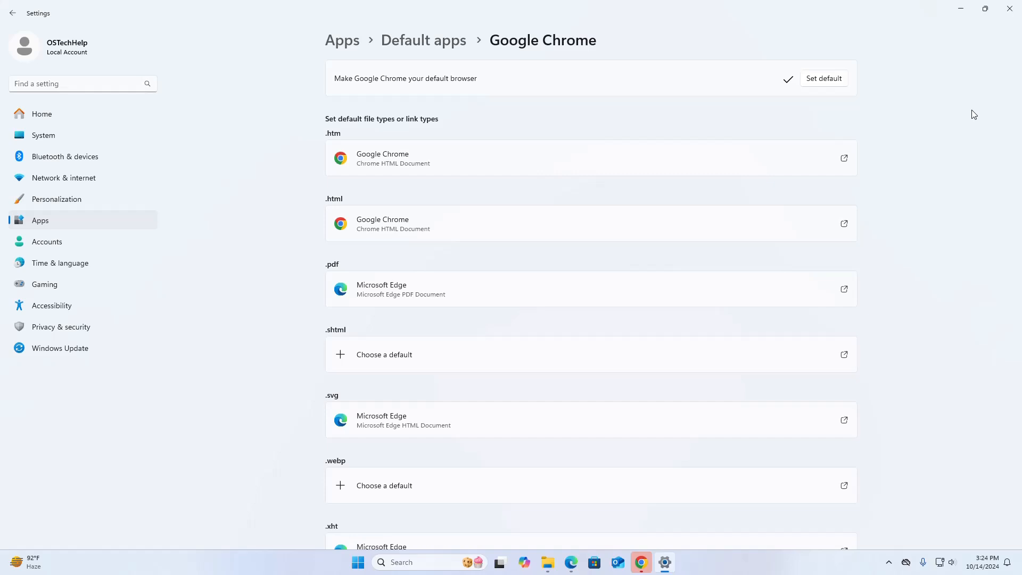
# Bring up the new Chrome window, then close both Chrome and Windows Settings
pyautogui.click(640, 561)
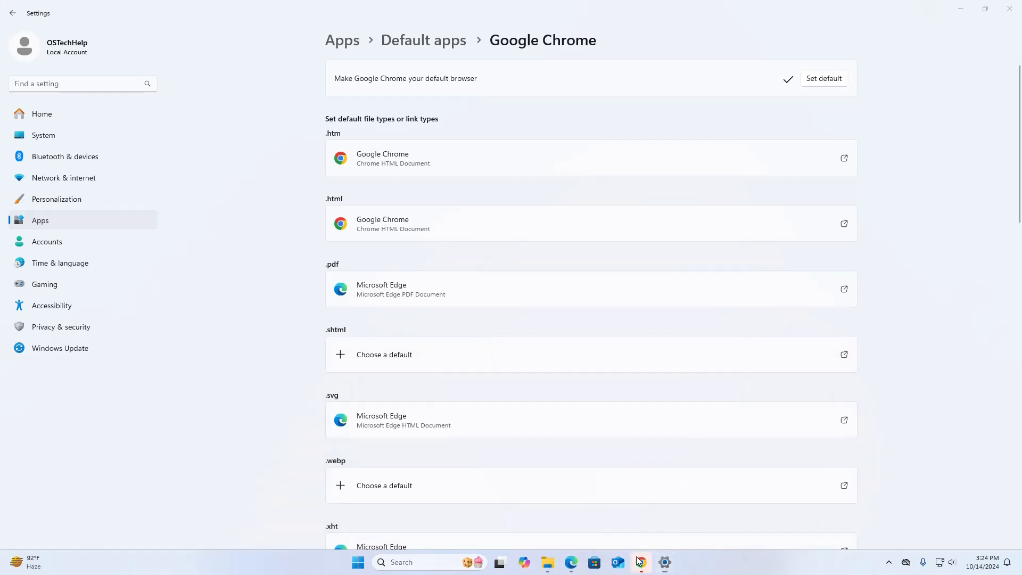
pyautogui.click(343, 394)
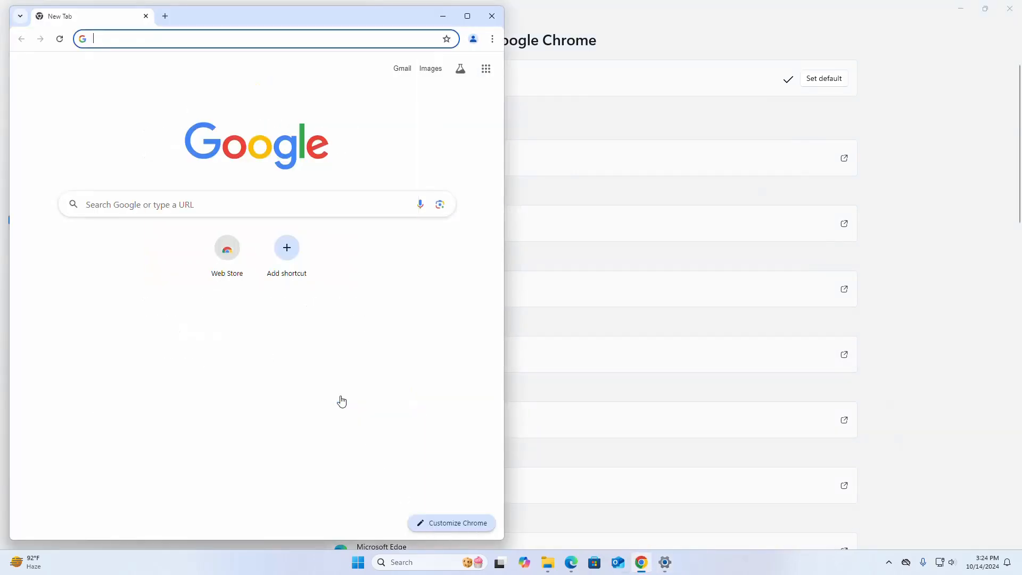
pyautogui.click(494, 14)
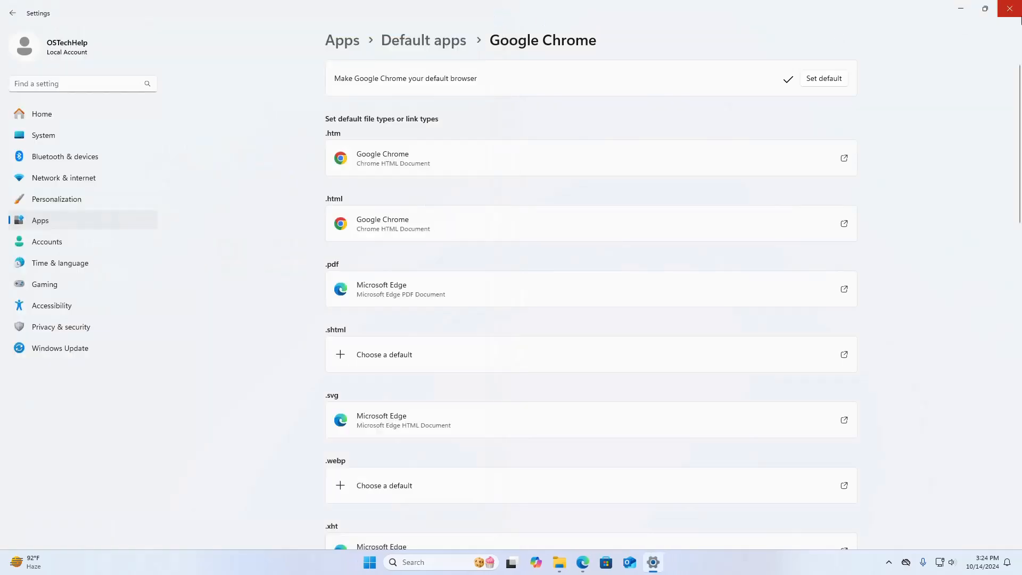
pyautogui.click(1010, 8)
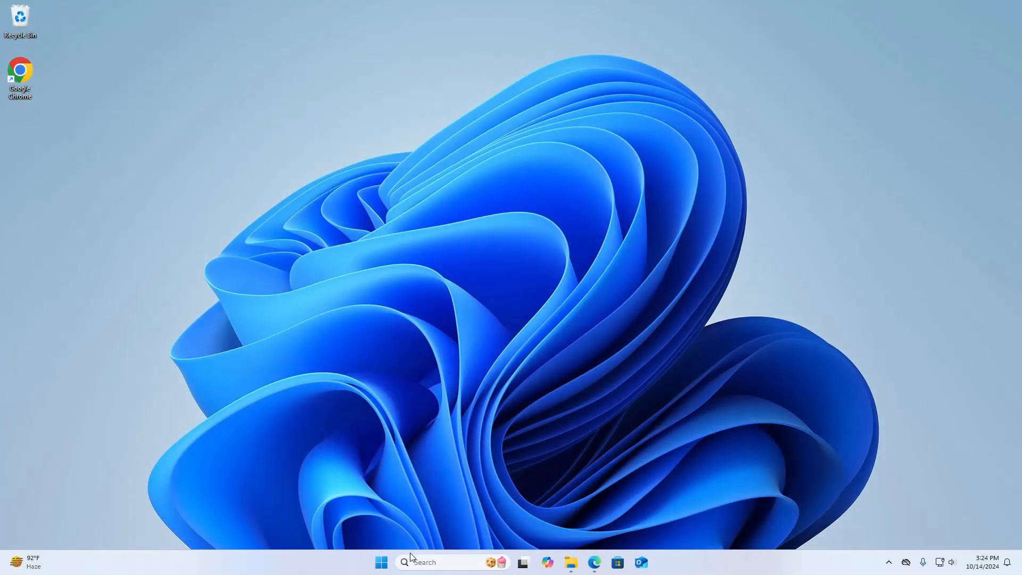
# Search Windows for "control" and open Control Panel in a maximized window
pyautogui.click(381, 563)
pyautogui.write('con')
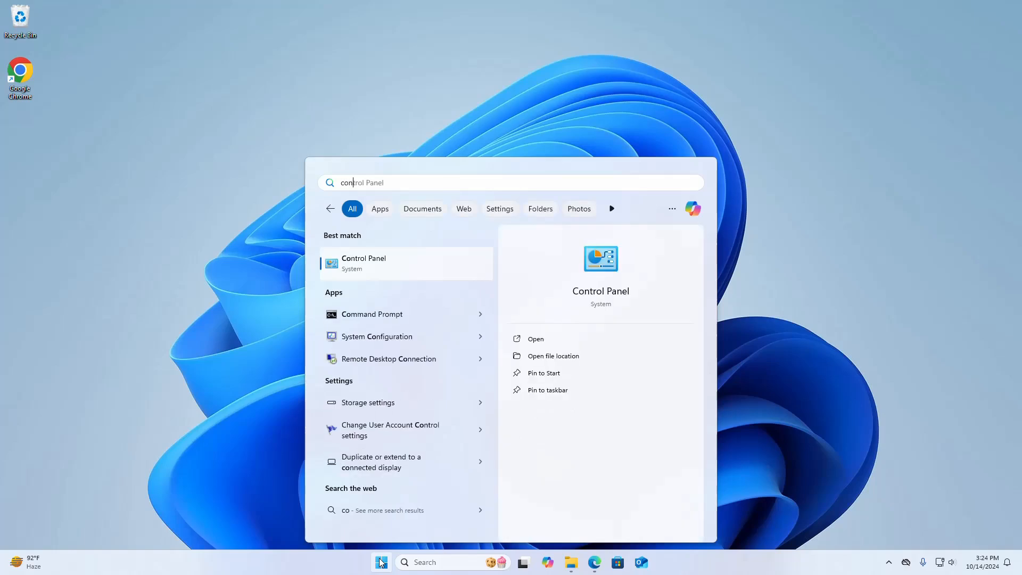
pyautogui.write('trol')
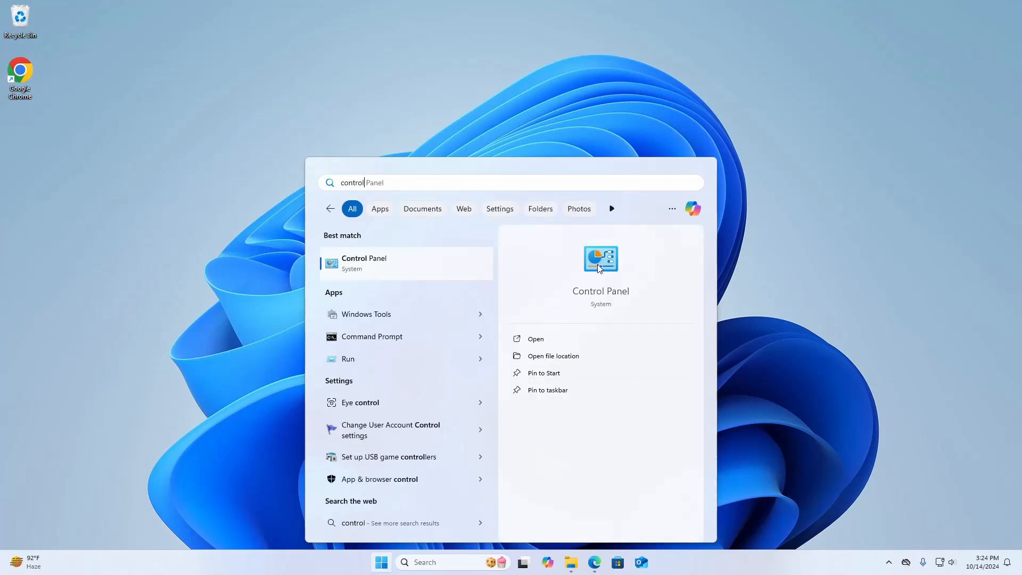
pyautogui.click(598, 264)
pyautogui.click(793, 132)
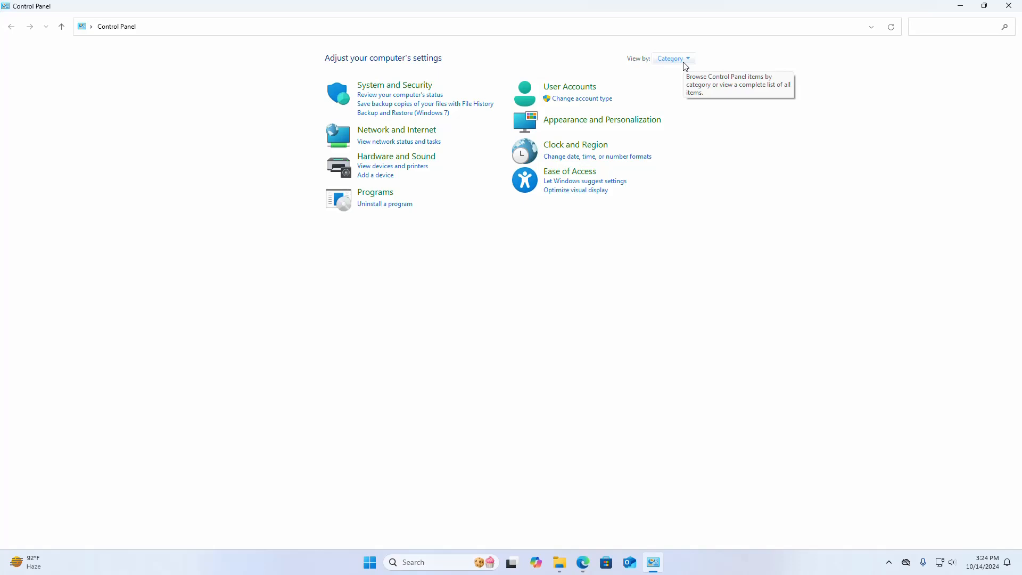
# Keep Control Panel in the Category view and open the list for uninstalling programs
pyautogui.click(685, 62)
pyautogui.click(683, 71)
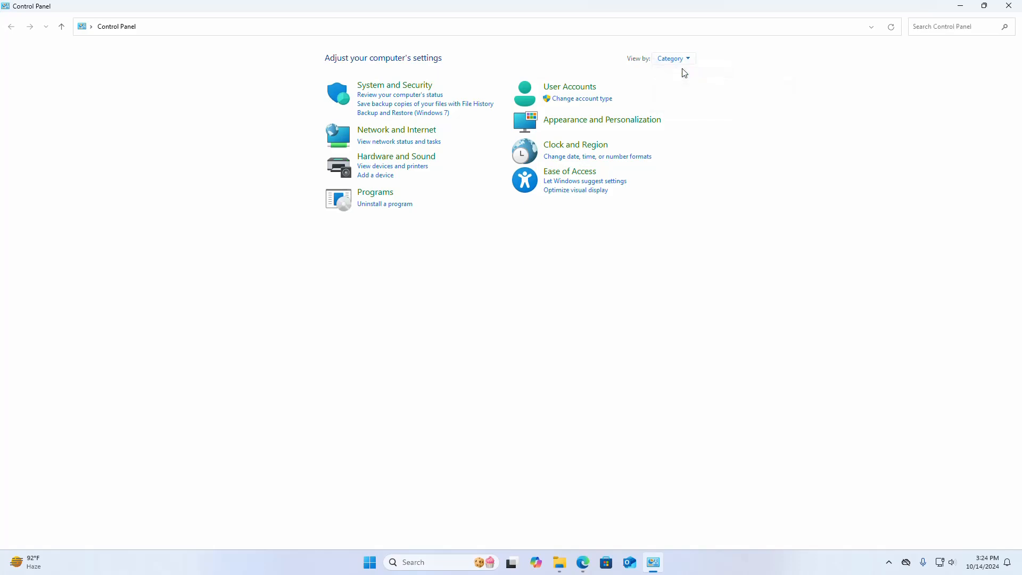
pyautogui.click(390, 209)
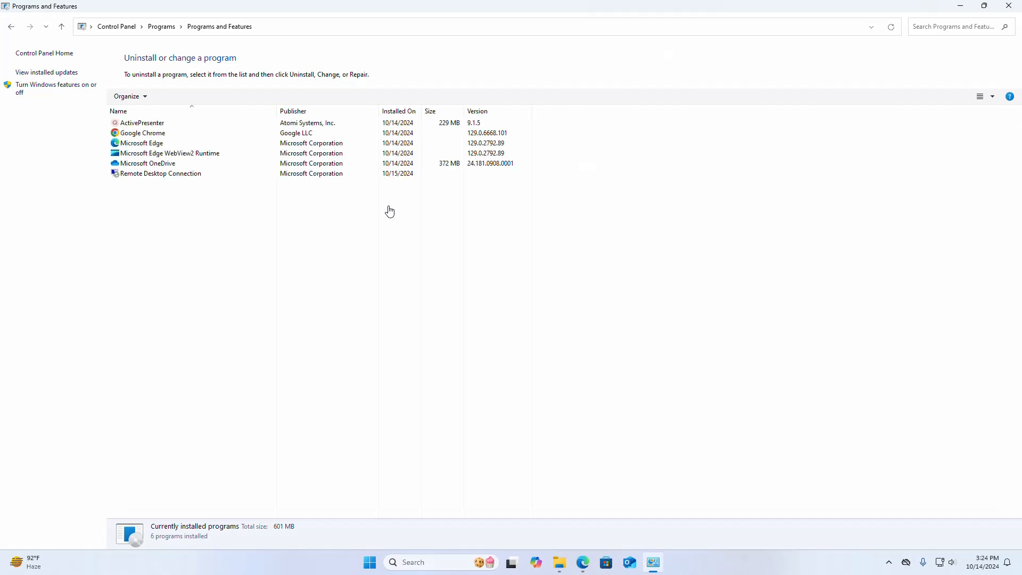
# Uninstall Google Chrome along with its browsing data and minimize the browser window with the uninstall survey
pyautogui.click(136, 137)
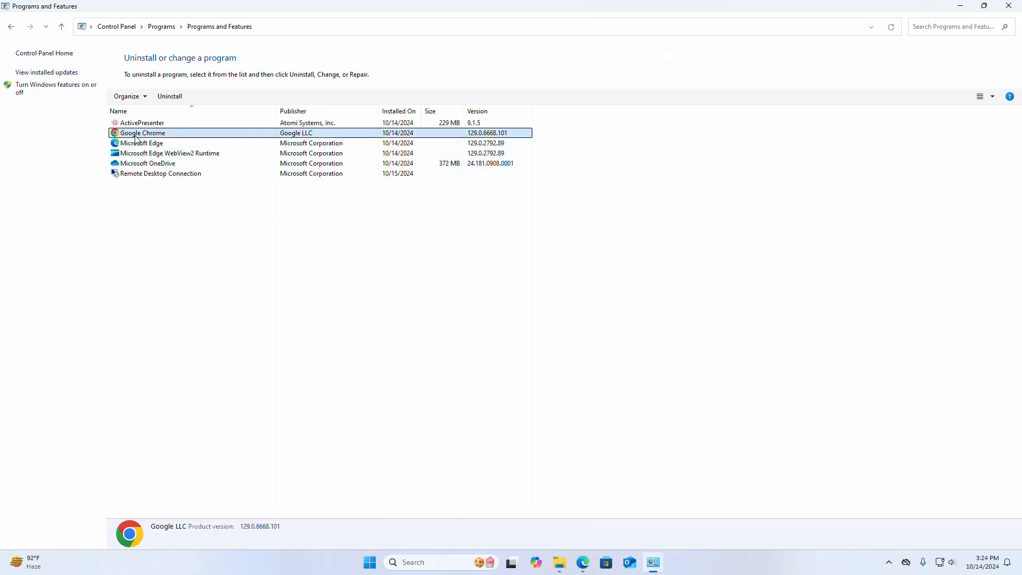
pyautogui.click(169, 97)
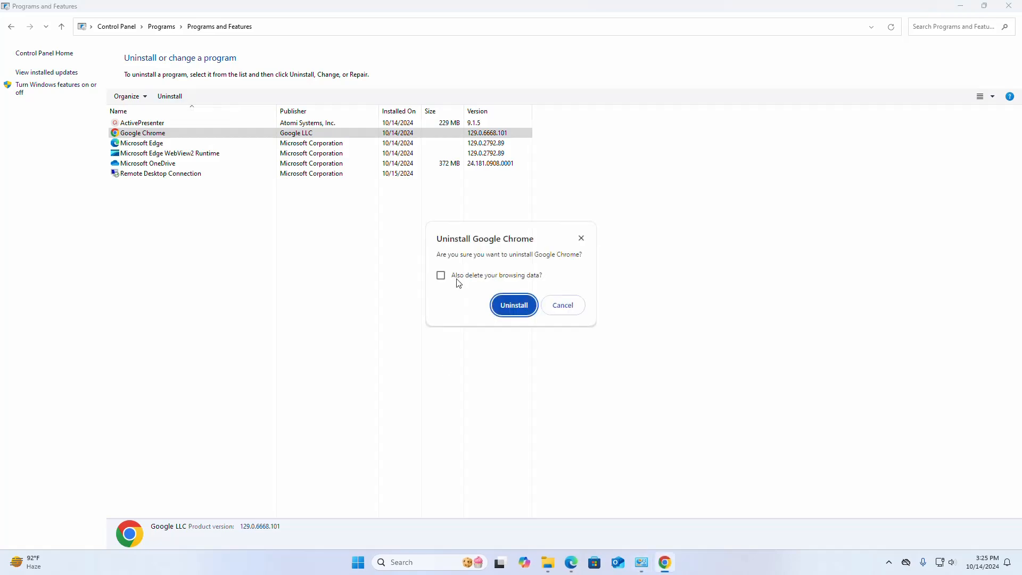
pyautogui.click(441, 275)
pyautogui.click(522, 308)
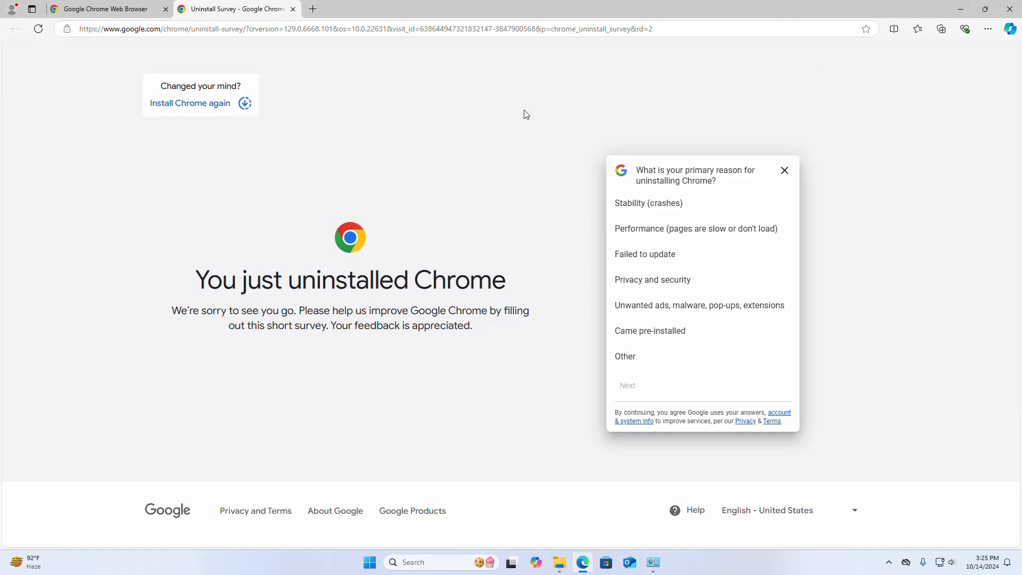
pyautogui.click(961, 9)
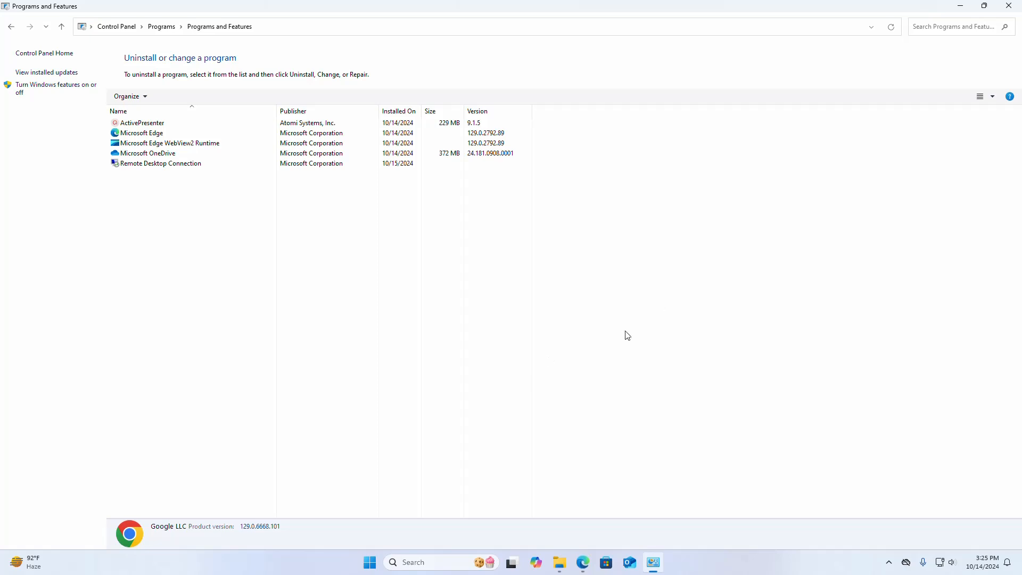
# Search Windows for "goog" to check for remaining Chrome entries, then close Programs and Features
pyautogui.click(370, 565)
pyautogui.write('goo')
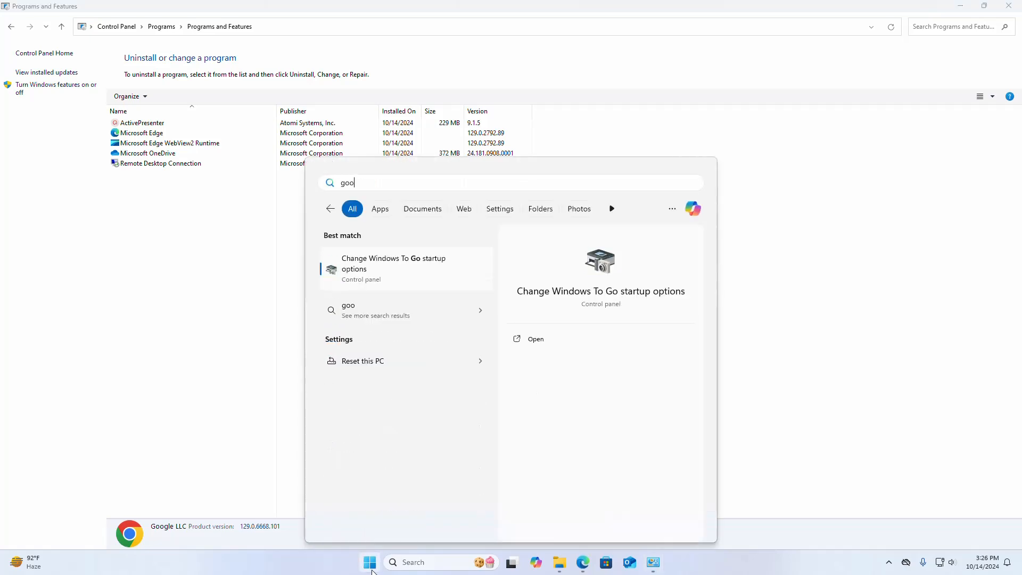
pyautogui.write('g')
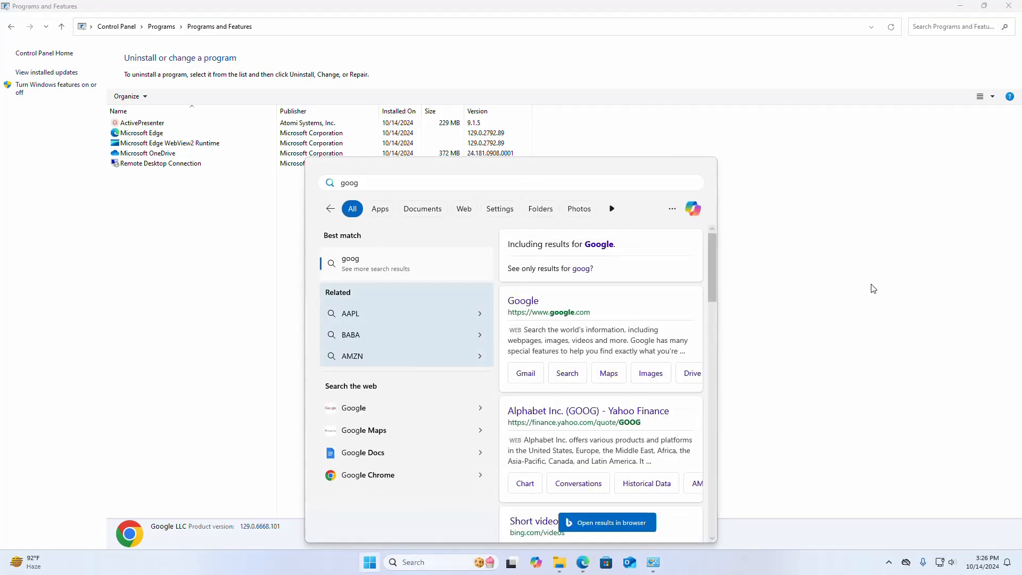
pyautogui.click(874, 288)
pyautogui.click(1009, 6)
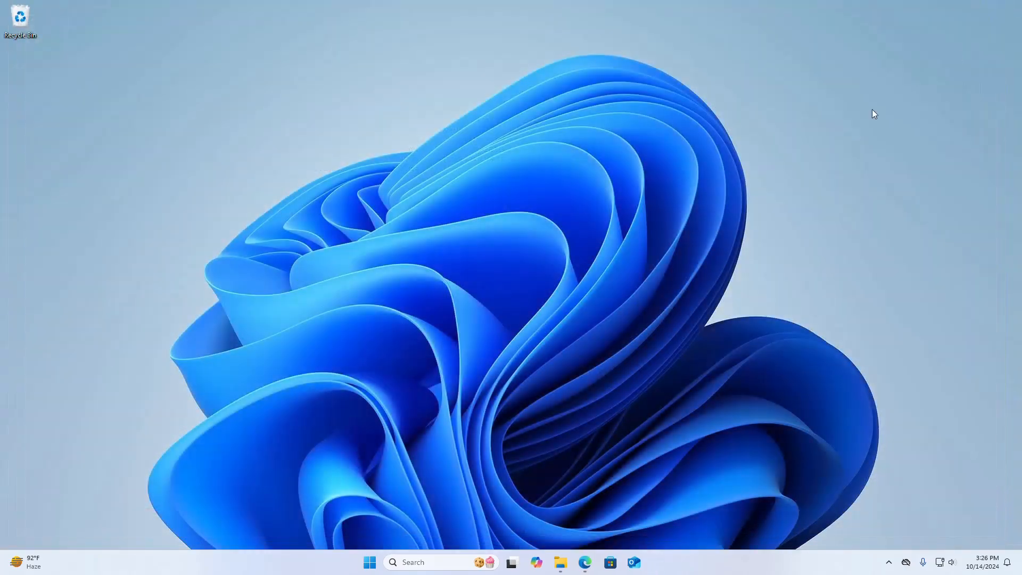